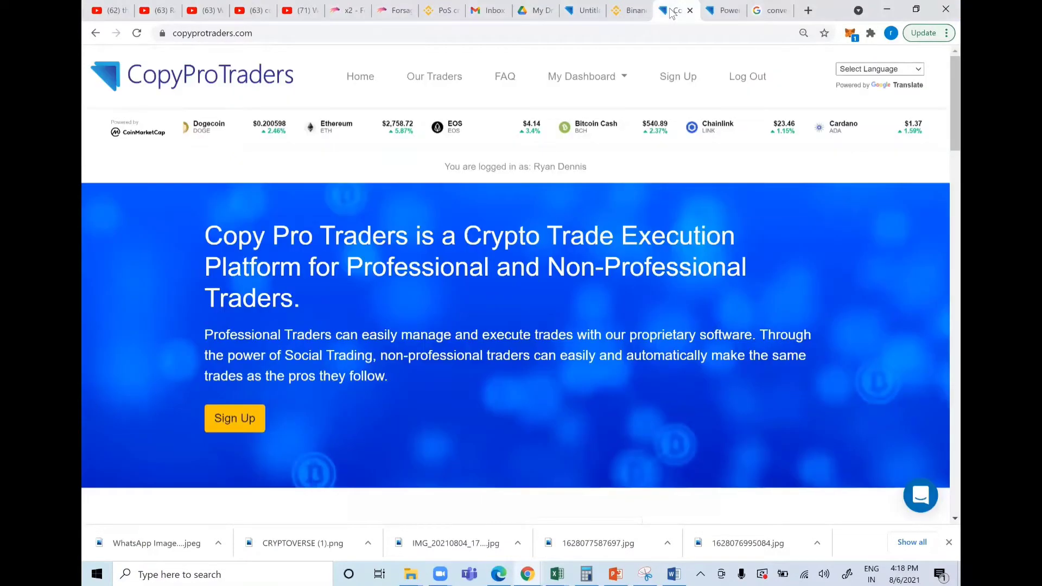
# Switch from the YouTube channel page to the CopyProTraders site tab
pyautogui.click(671, 11)
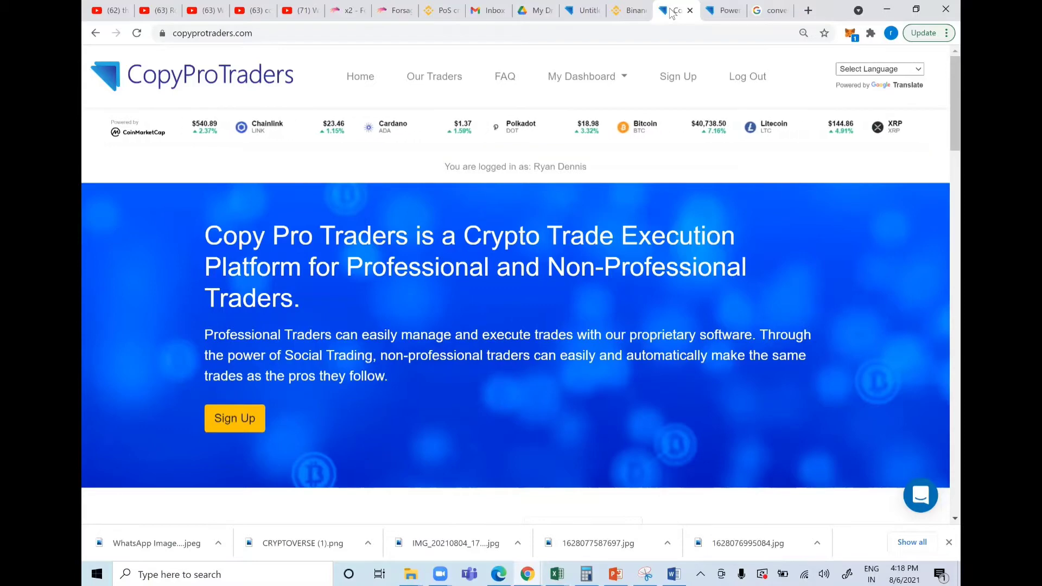
# Bring up the Untitled tab holding the Kraken API set-up guide PDF
pyautogui.click(585, 12)
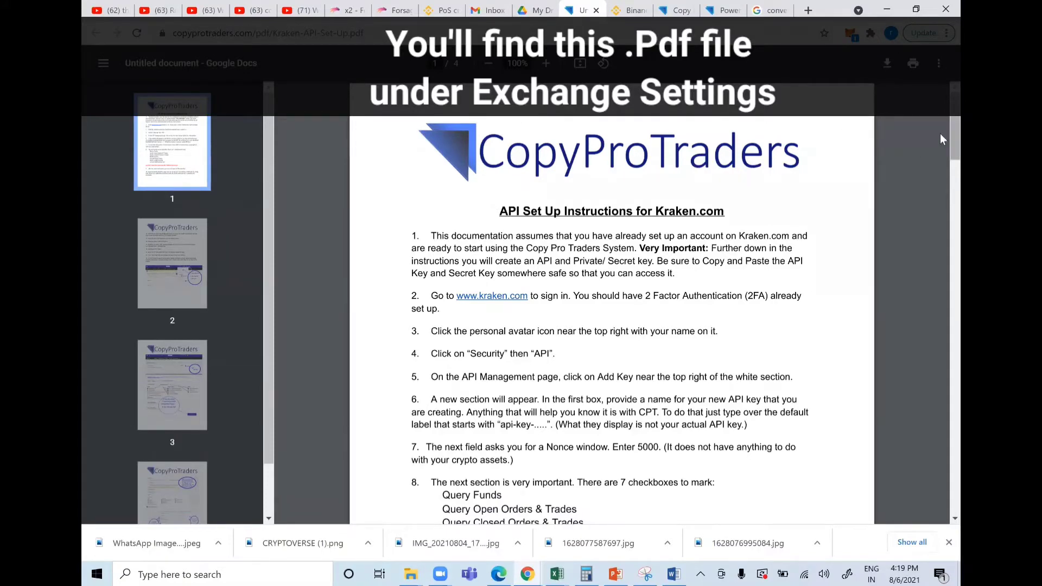
pyautogui.scroll(-3, 940, 155)
pyautogui.scroll(-1, 940, 167)
pyautogui.scroll(-2, 940, 192)
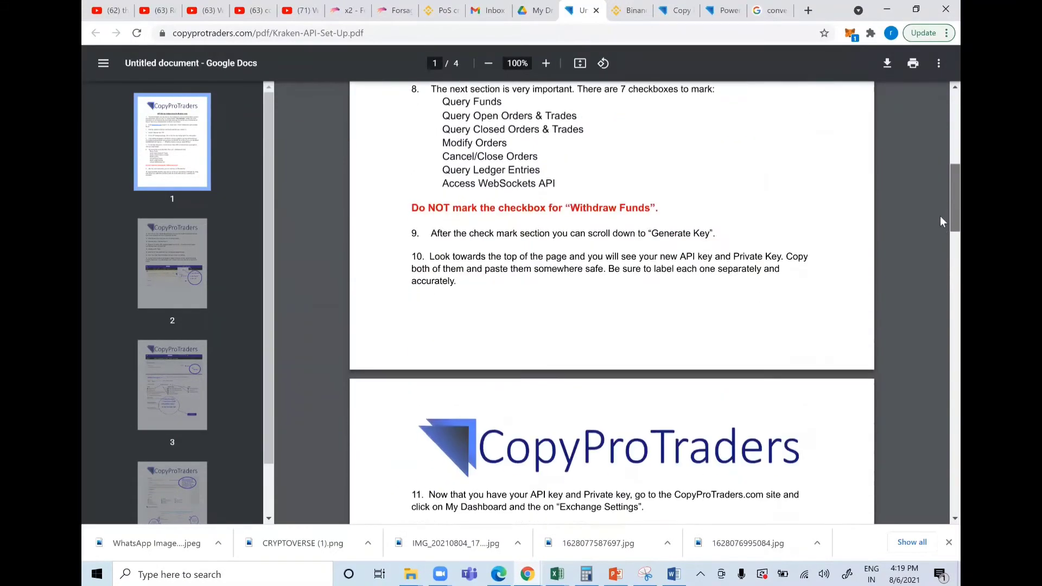
pyautogui.scroll(-1, 941, 216)
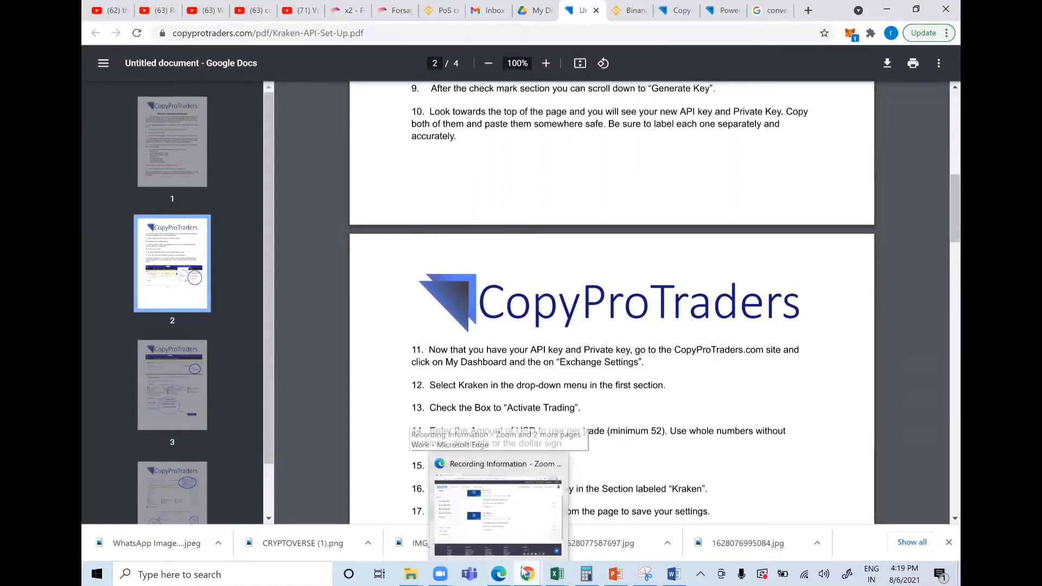
# In Kraken, go through the account menu's Settings and Security options to API key management
pyautogui.moveTo(527, 574)
pyautogui.click(576, 509)
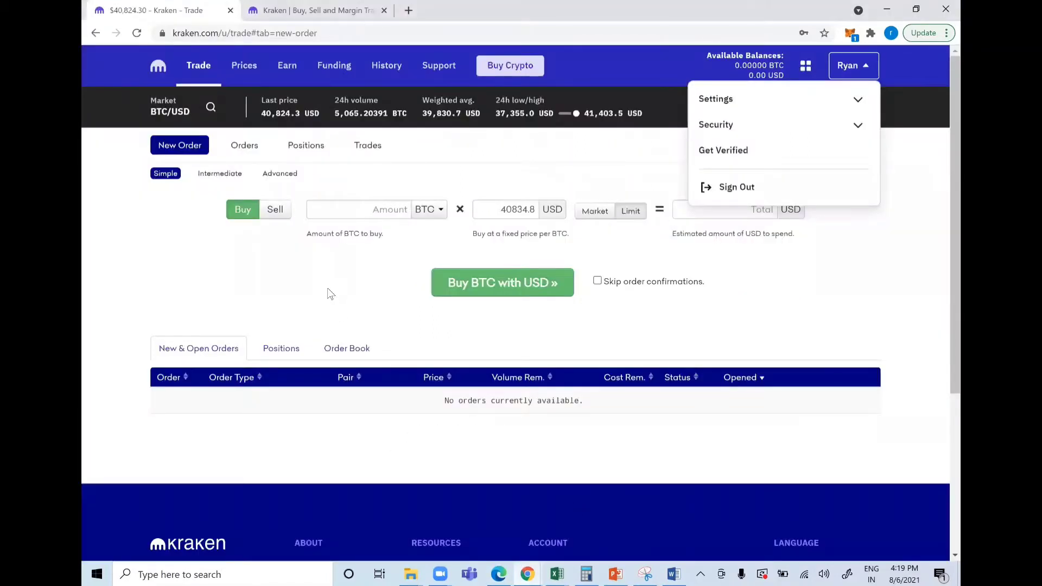
pyautogui.click(328, 290)
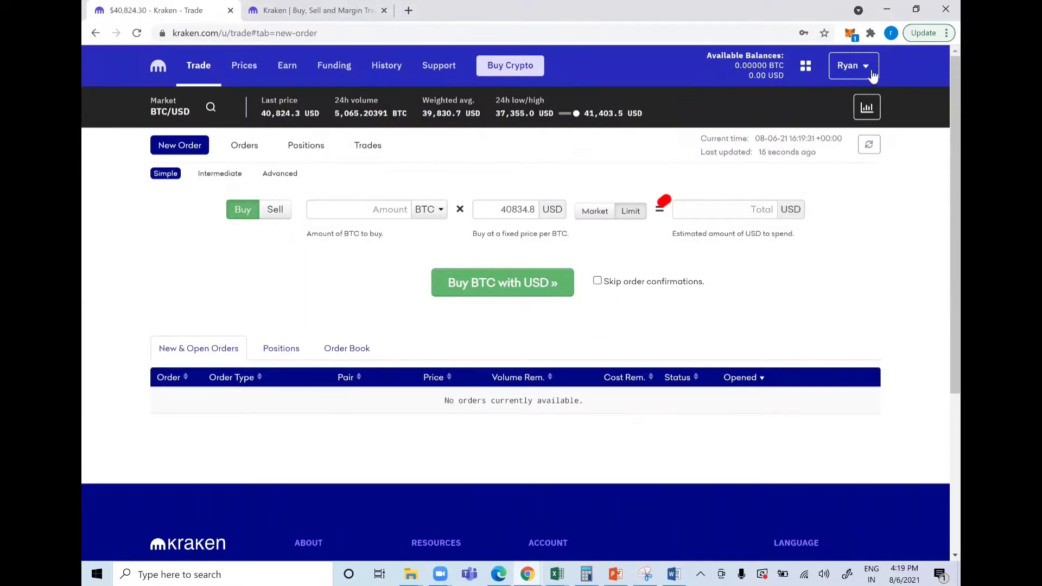
pyautogui.click(872, 75)
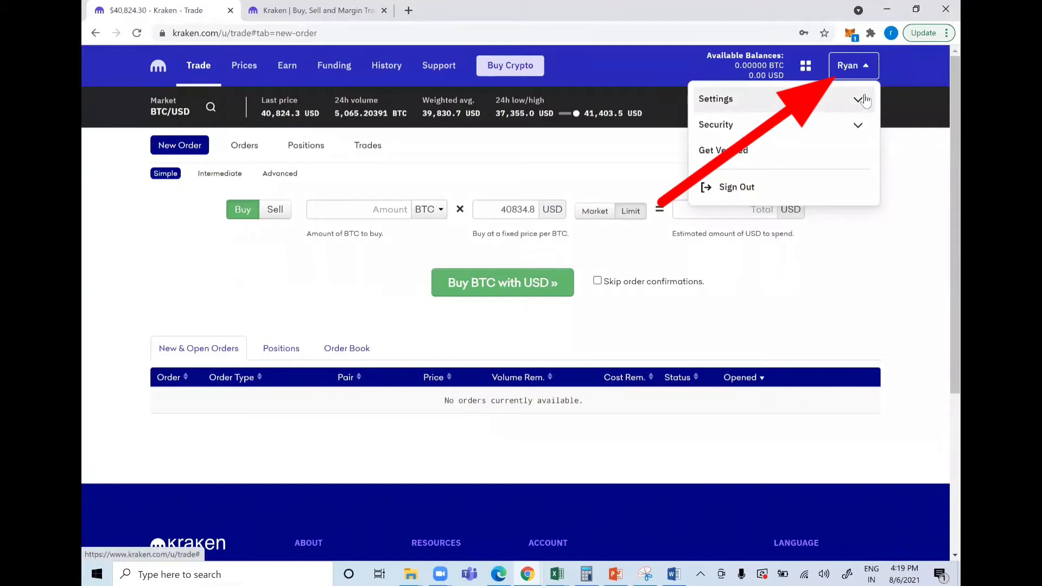
pyautogui.click(865, 99)
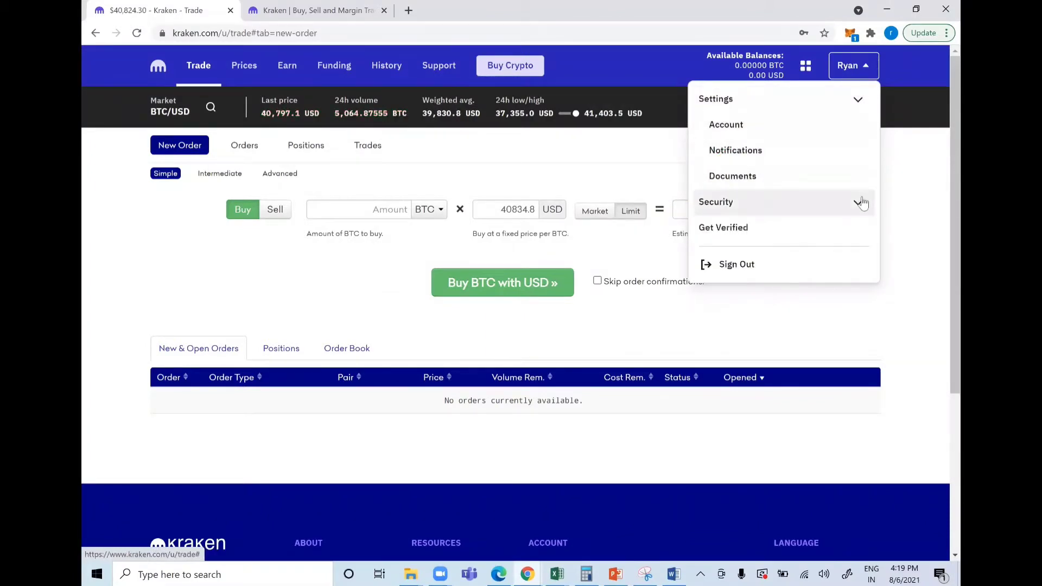
pyautogui.click(862, 204)
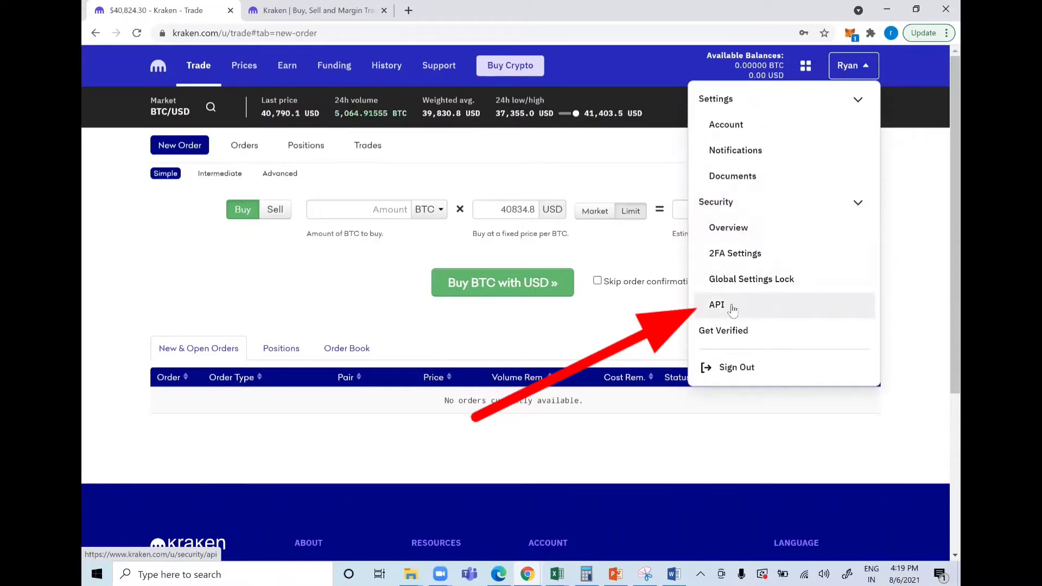
pyautogui.click(731, 310)
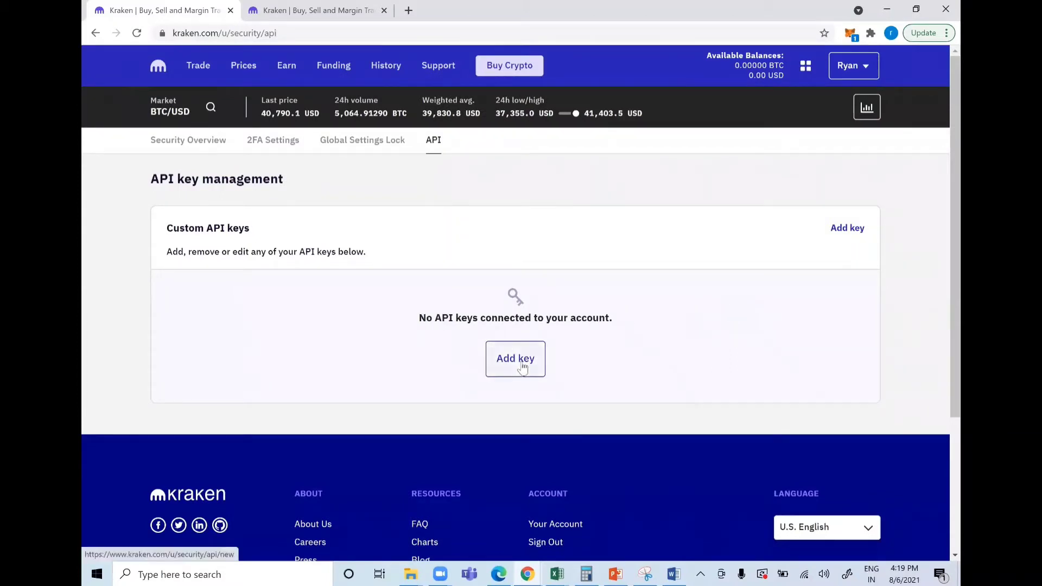
# Add a new API key described as api-key-RyanCPT with a nonce window of 5000
pyautogui.click(523, 368)
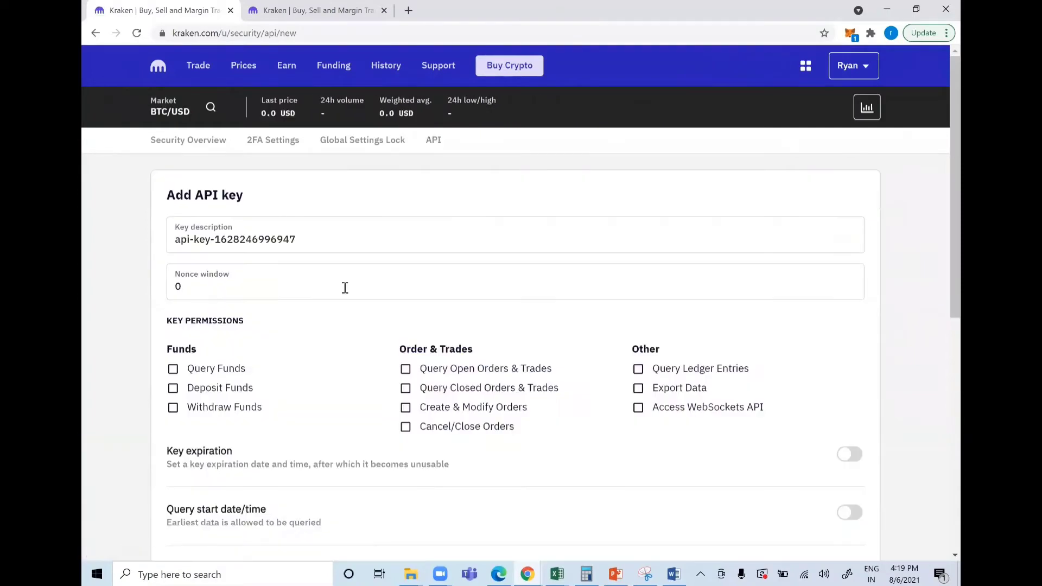
pyautogui.click(334, 238)
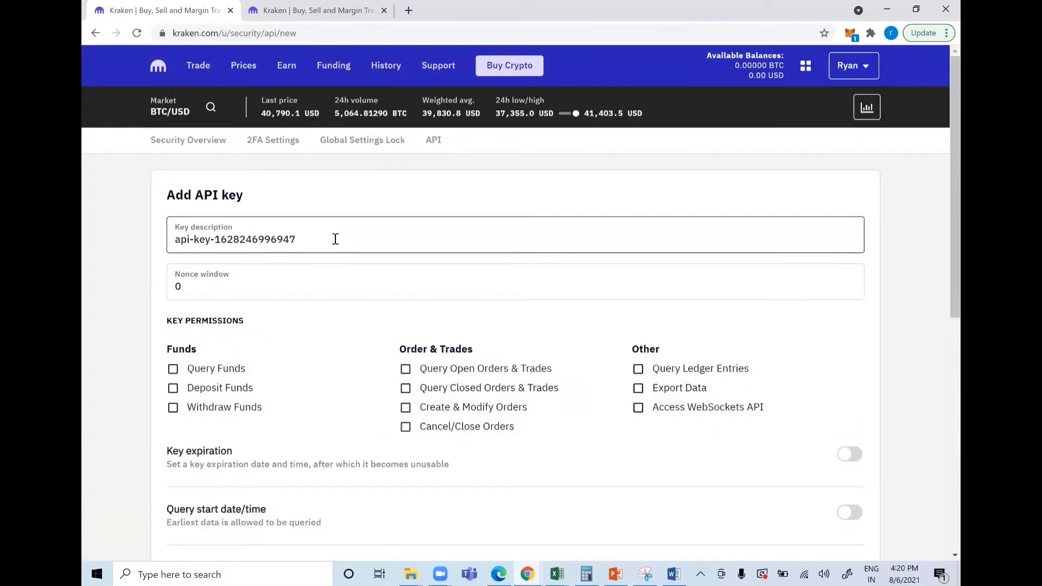
pyautogui.press('BackSpace')
pyautogui.press('BackSpace')
pyautogui.press('BackSpace')
pyautogui.press('BackSpace')
pyautogui.press('BackSpace')
pyautogui.press('BackSpace')
pyautogui.press('BackSpace')
pyautogui.press('BackSpace')
pyautogui.write('RYan')
pyautogui.press('BackSpace')
pyautogui.press('BackSpace')
pyautogui.write('yan')
pyautogui.press('BackSpace')
pyautogui.write('nCPT')
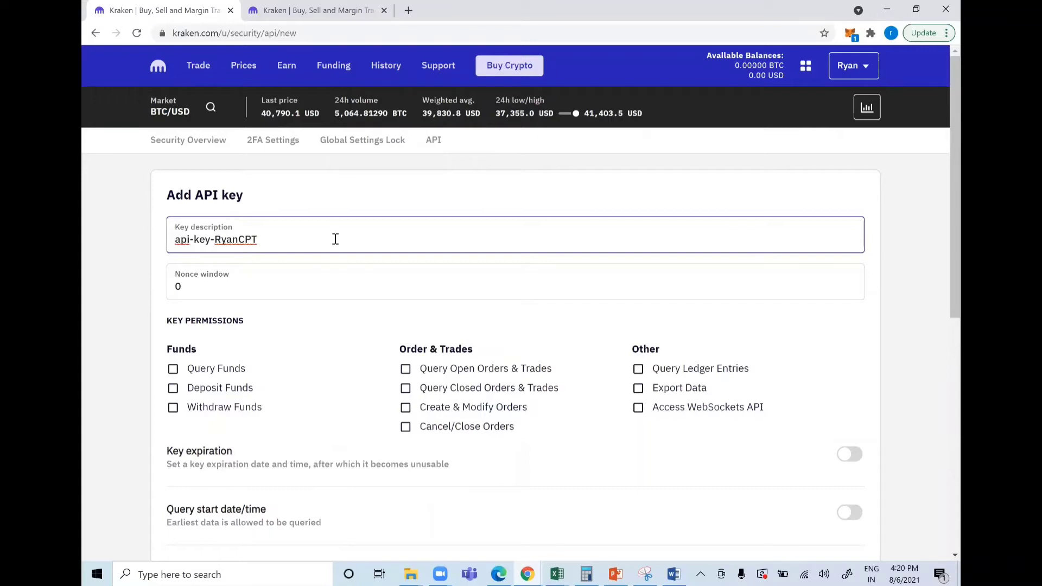
pyautogui.click(235, 292)
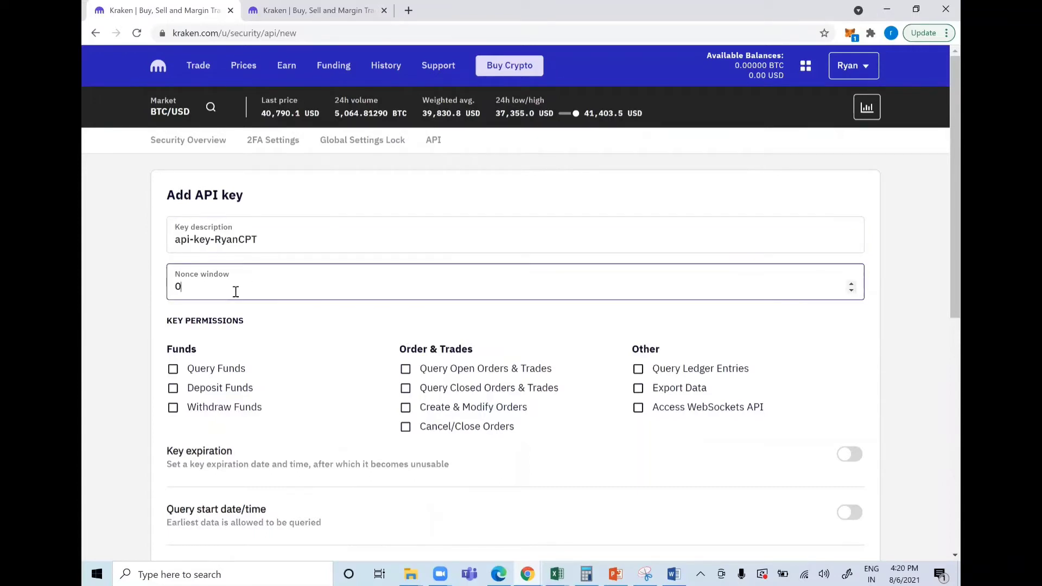
pyautogui.press('BackSpace')
pyautogui.write('50')
pyautogui.write('00')
pyautogui.click(307, 333)
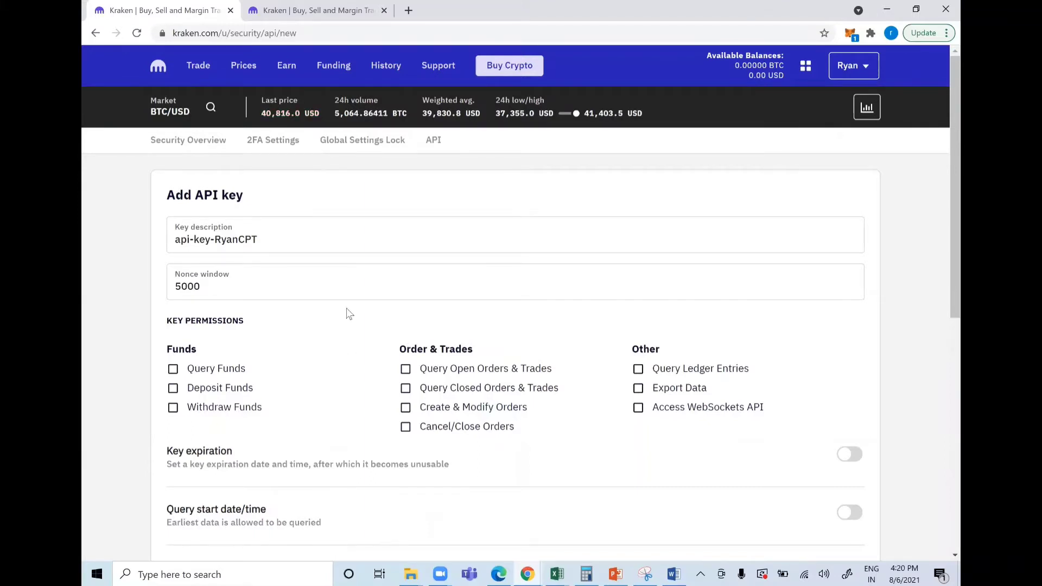
# Highlight the seven required key permissions listed in the set-up guide
pyautogui.hotkey('alt', 'Tab')
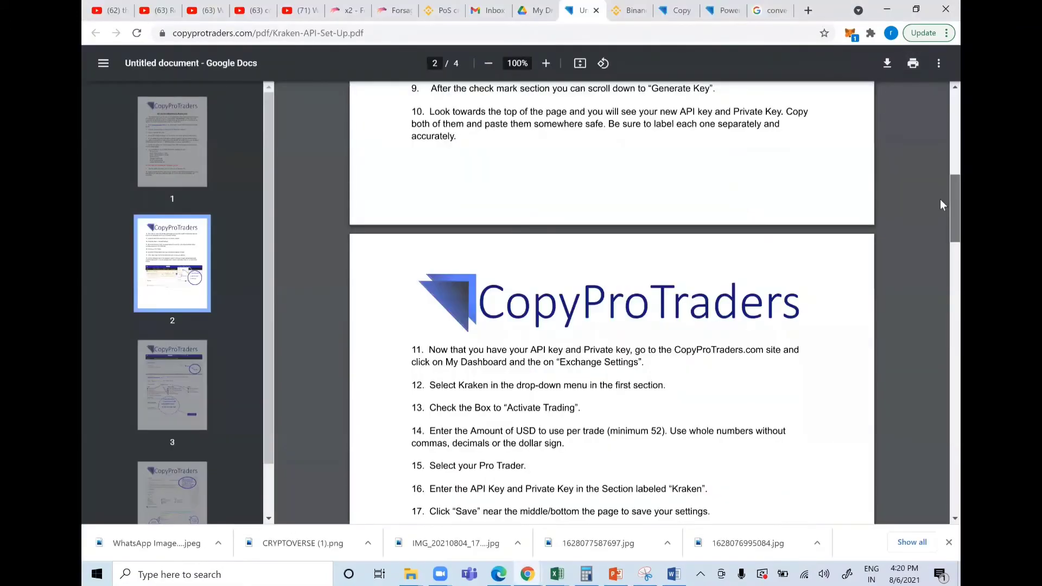
pyautogui.scroll(-2, 939, 212)
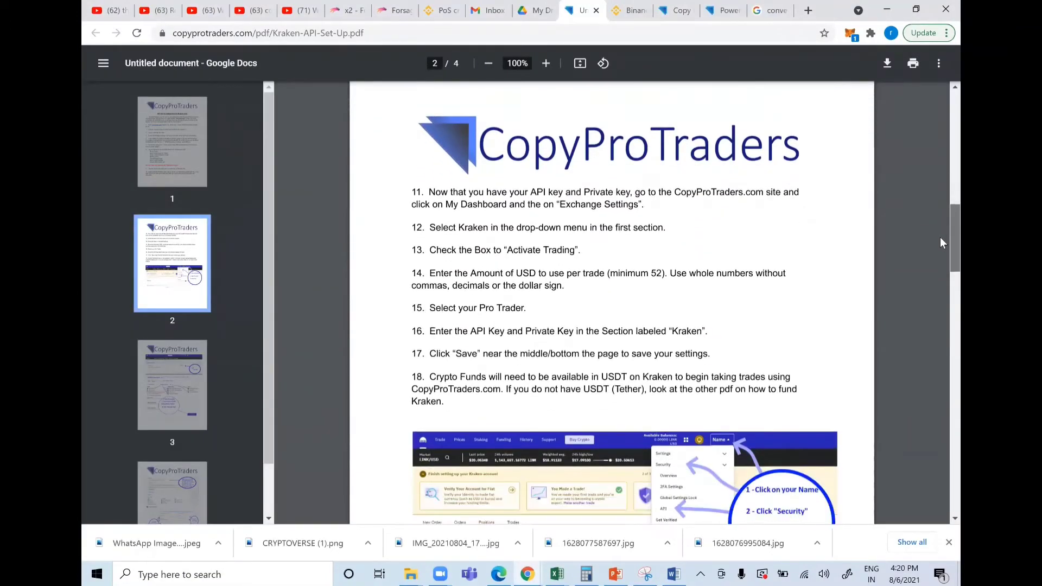
pyautogui.scroll(3, 940, 237)
pyautogui.scroll(2, 940, 197)
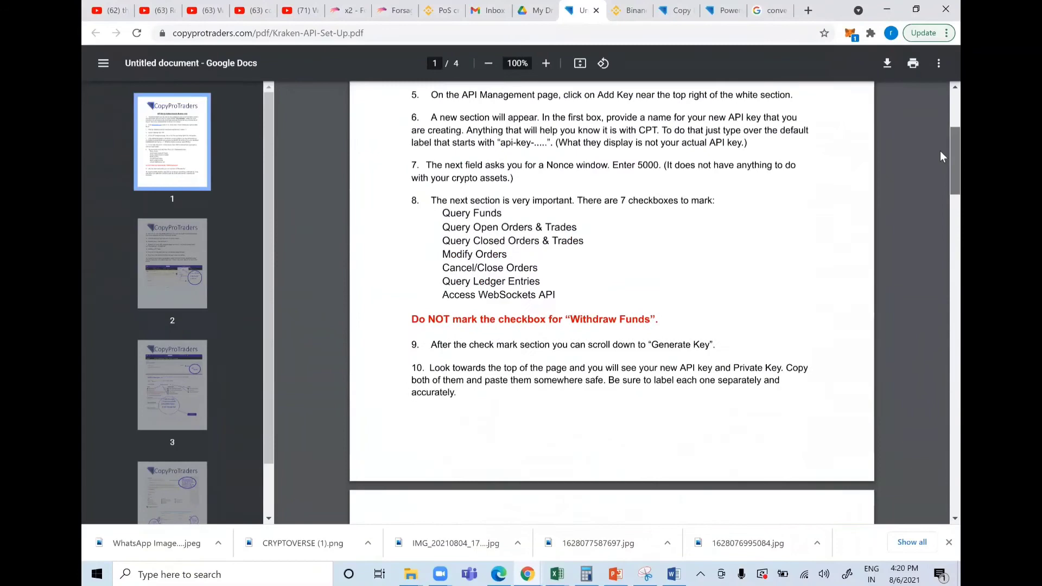
pyautogui.scroll(1, 939, 154)
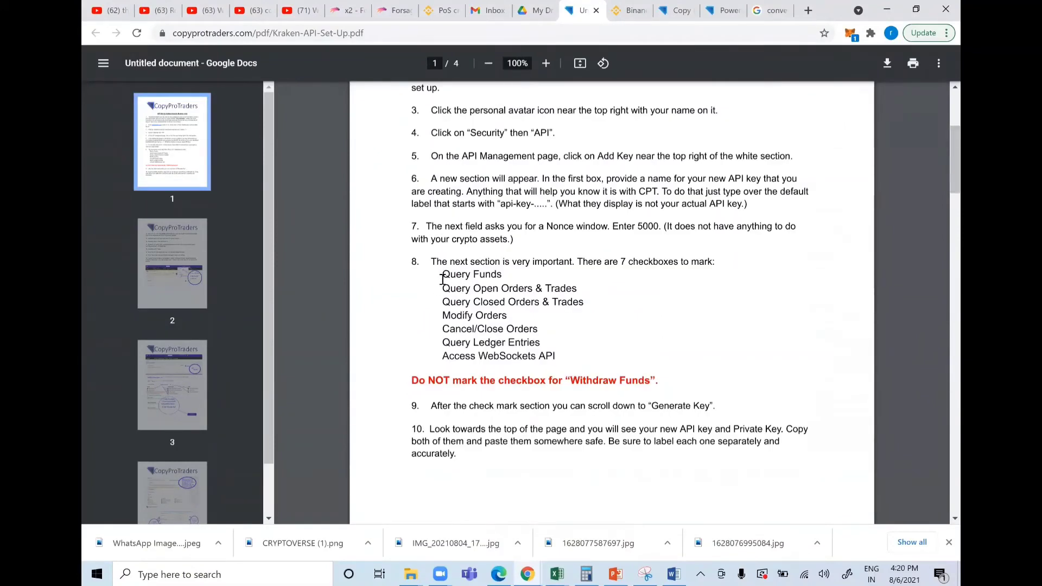
pyautogui.moveTo(443, 279); pyautogui.dragTo(564, 357)
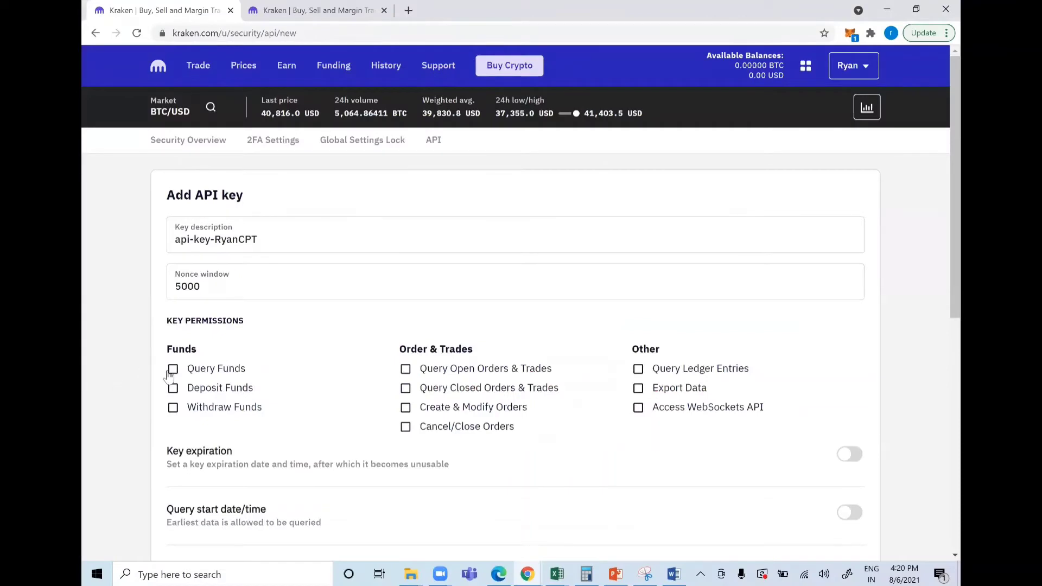
# Tick Query Funds, Open/Closed Orders, Create & Modify, Cancel/Close, Ledger and WebSockets permissions
pyautogui.click(169, 374)
pyautogui.click(406, 368)
pyautogui.click(408, 393)
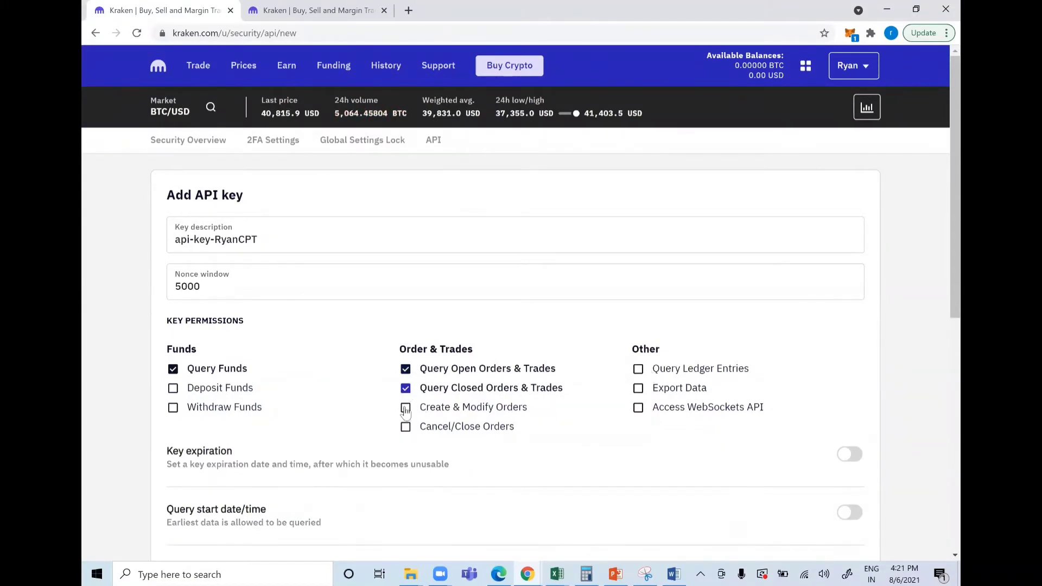
pyautogui.click(405, 408)
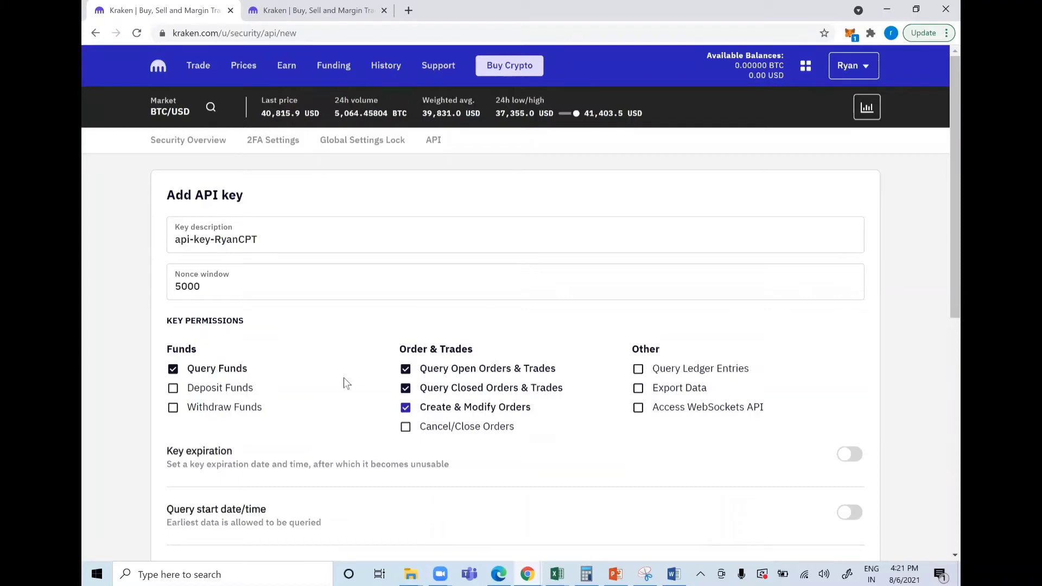
pyautogui.click(407, 429)
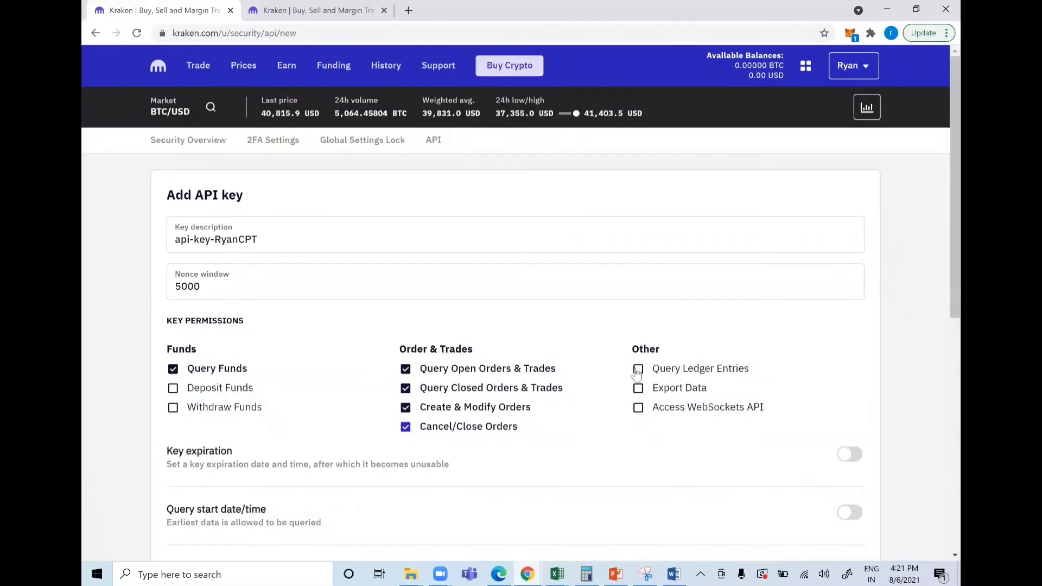
pyautogui.click(638, 369)
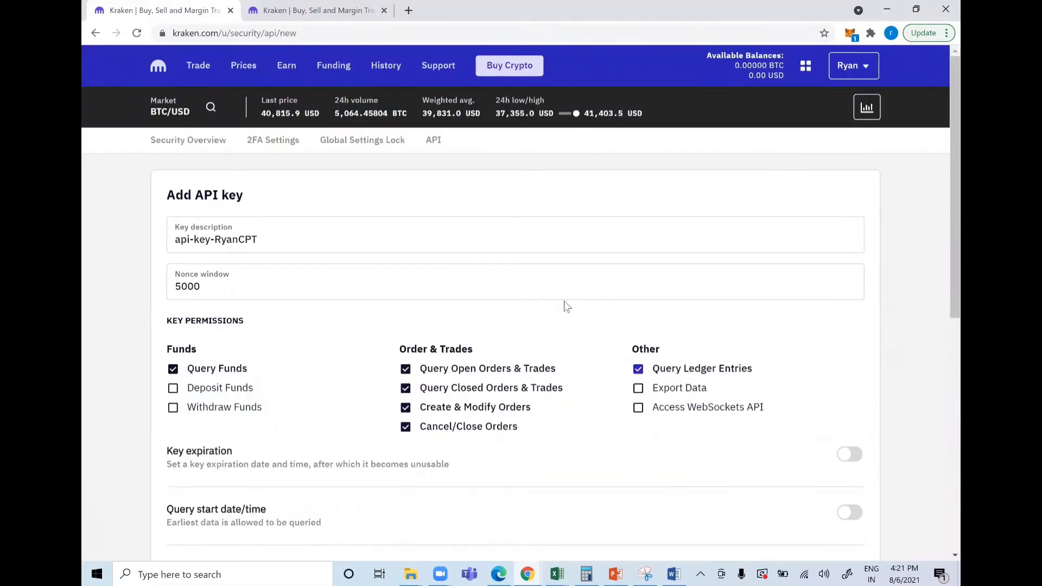
pyautogui.click(639, 412)
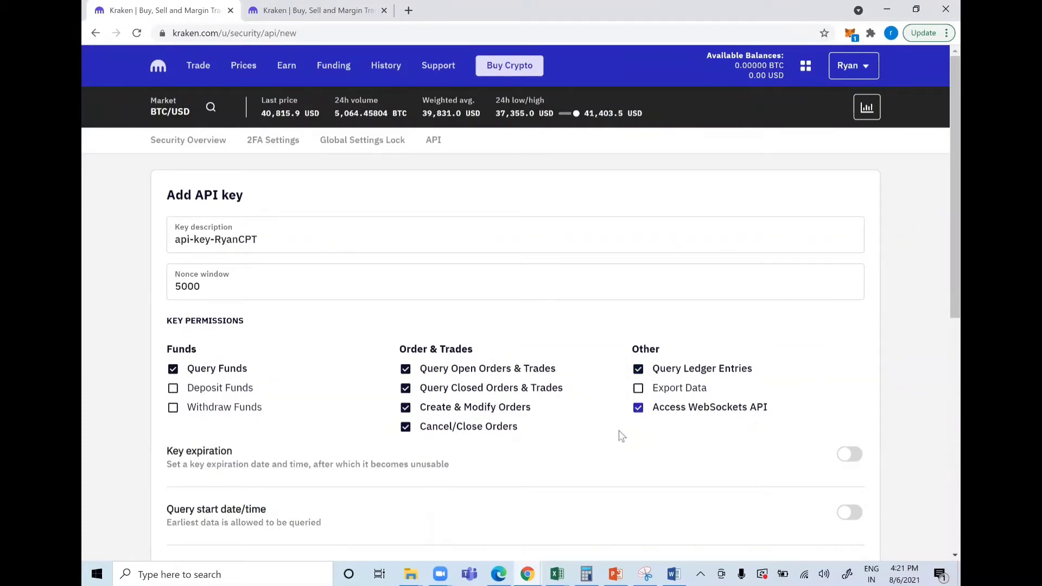
pyautogui.hotkey('alt', 'Tab')
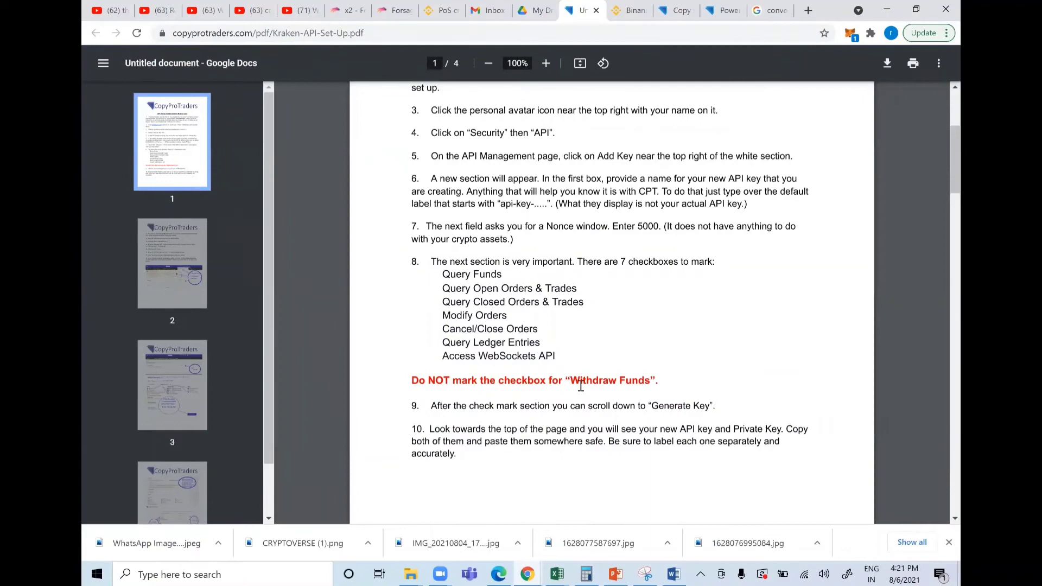
pyautogui.hotkey('alt', 'Tab')
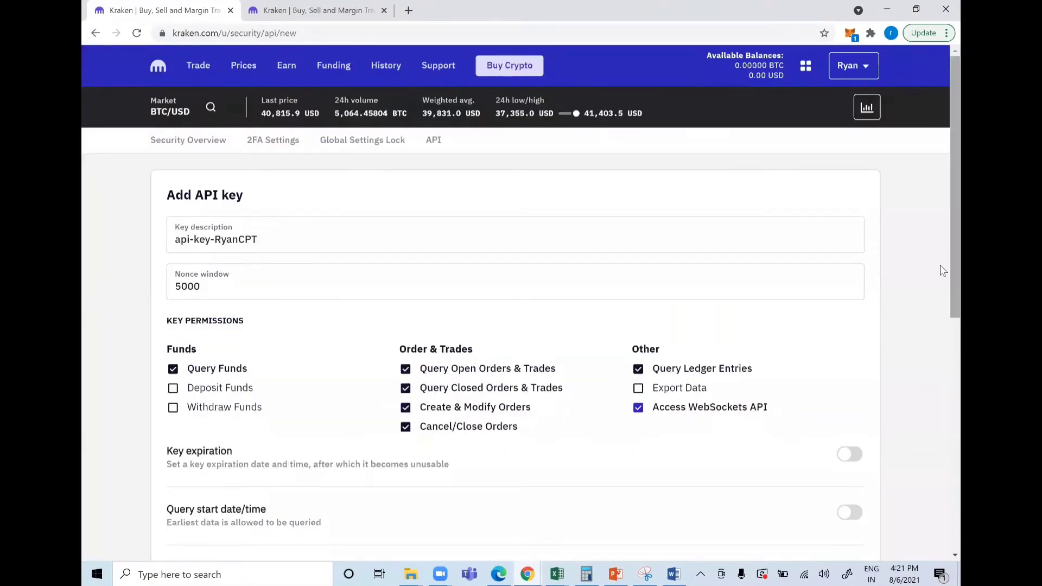
pyautogui.scroll(-2, 942, 277)
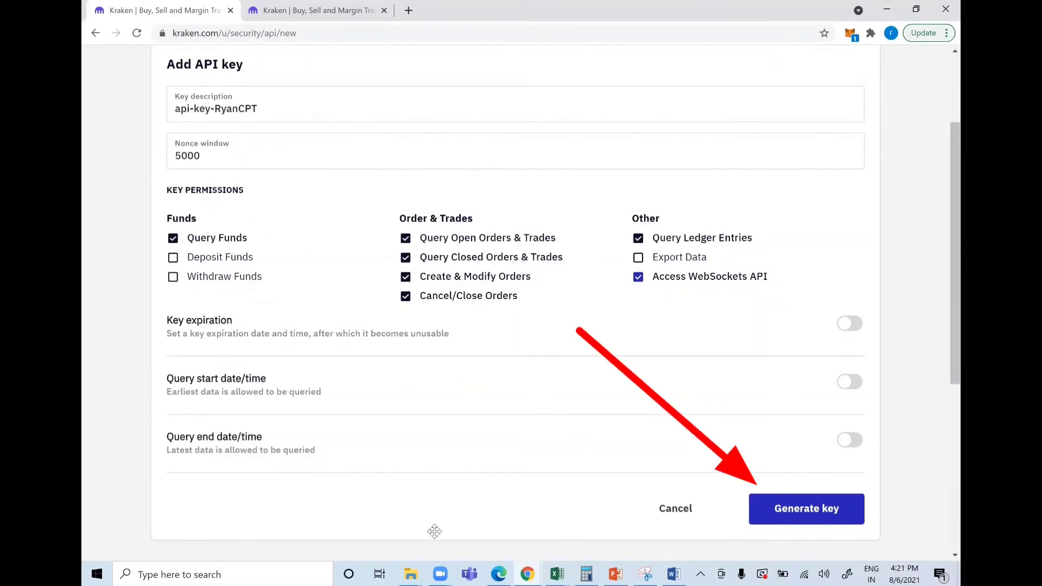
# Generate the key from the Generate key button at the bottom of the Add API key form
pyautogui.click(848, 506)
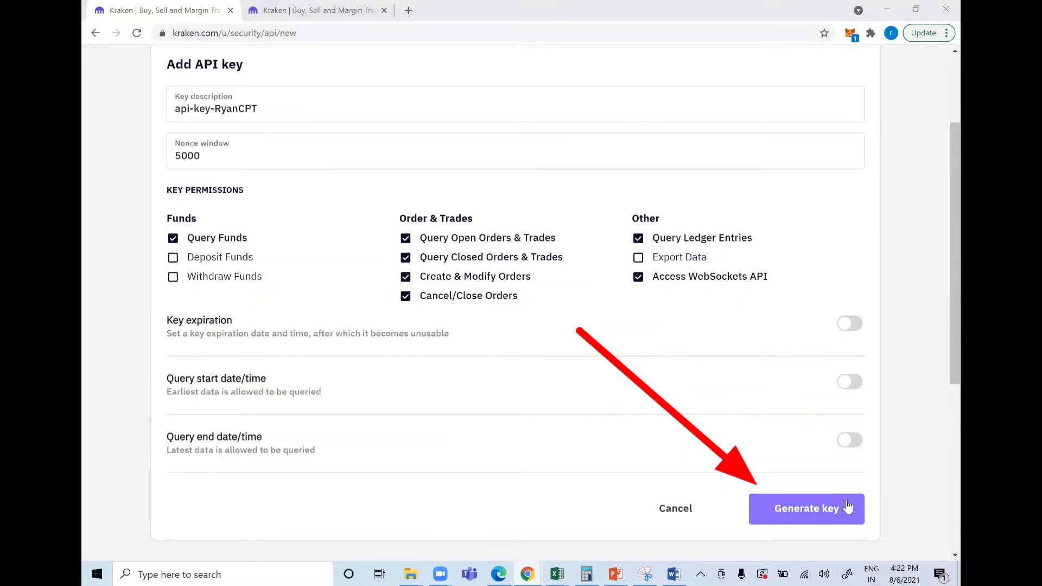
pyautogui.click(847, 507)
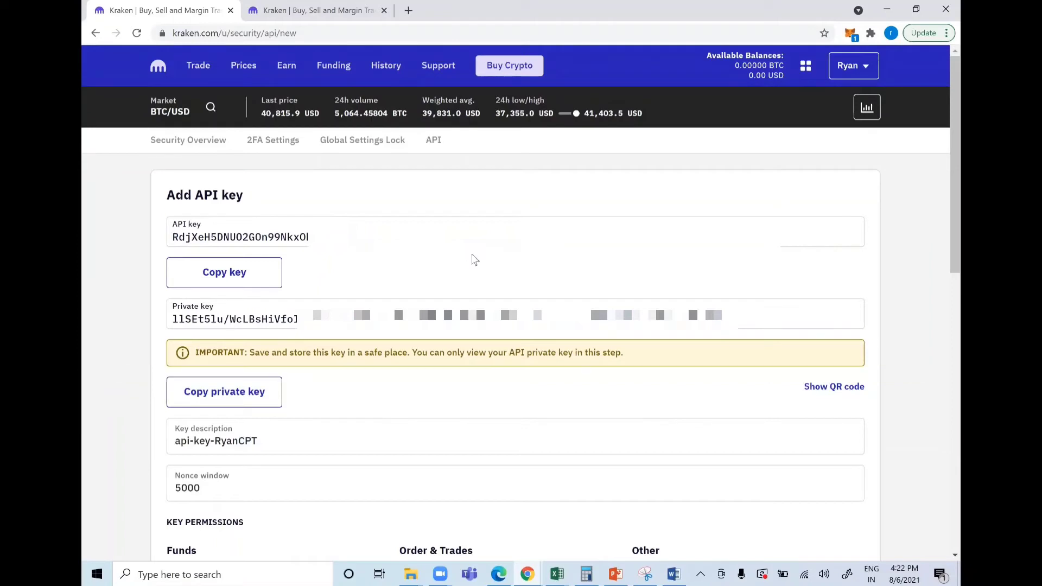
# Select the new Kraken API key text, then switch to the CopyProTraders window
pyautogui.moveTo(527, 237); pyautogui.dragTo(172, 237)
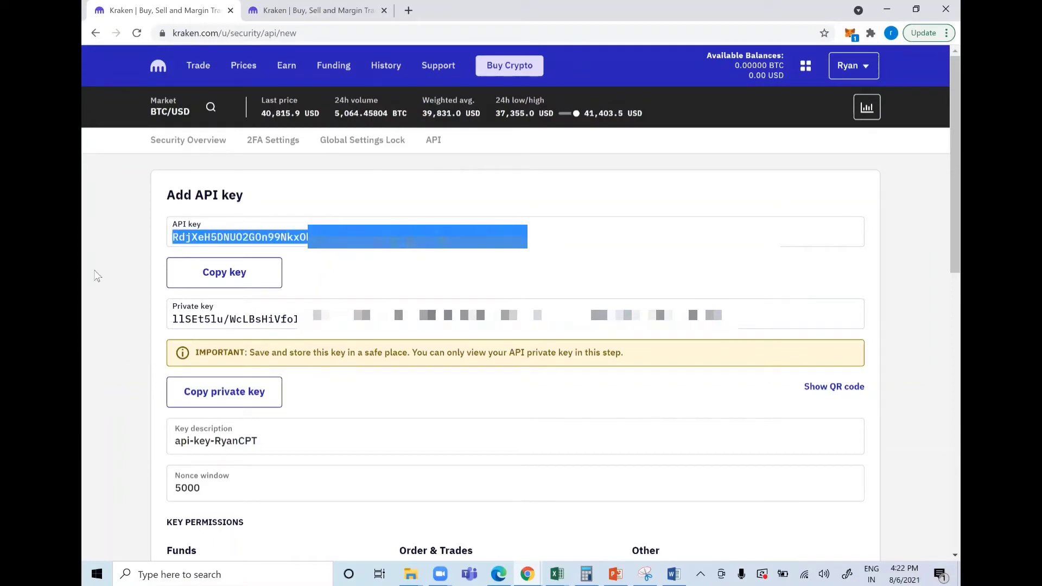
pyautogui.click(114, 287)
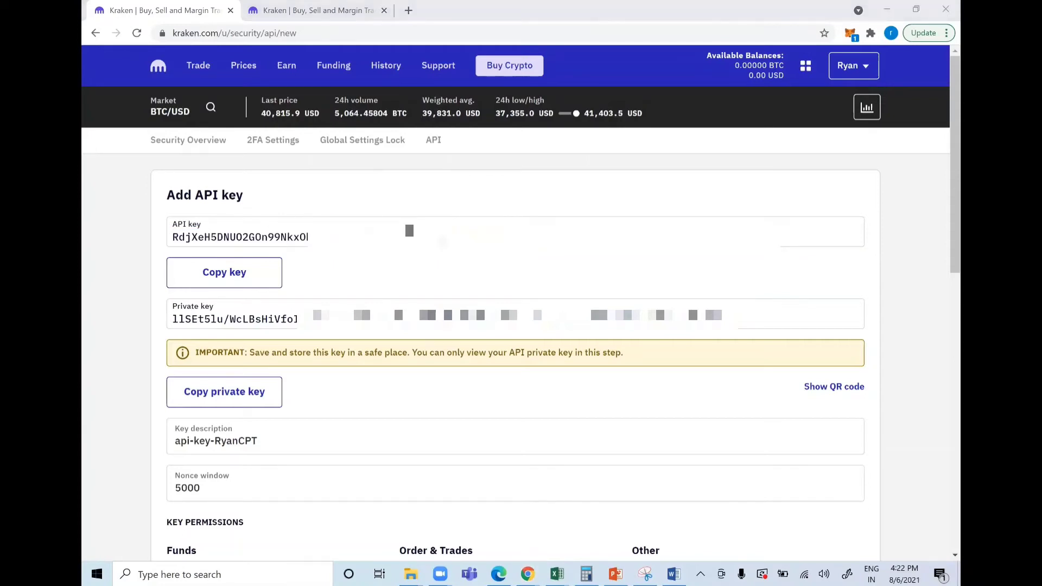
pyautogui.hotkey('alt', 'Tab')
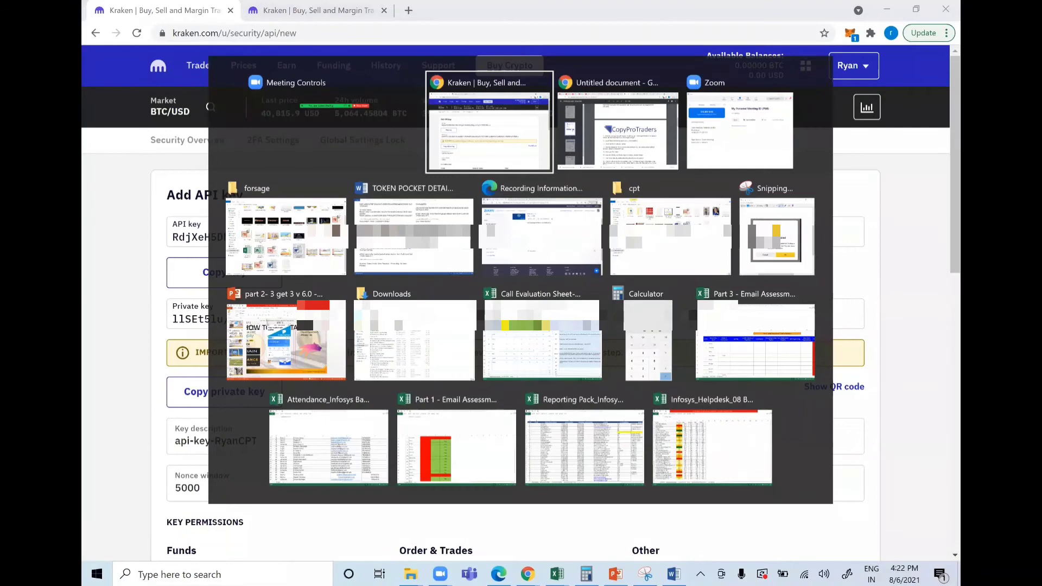
pyautogui.hotkey('alt', 'Tab')
# Paste the API key into My Dashboard Settings' Kraken API Key field, then return to Kraken
pyautogui.click(676, 9)
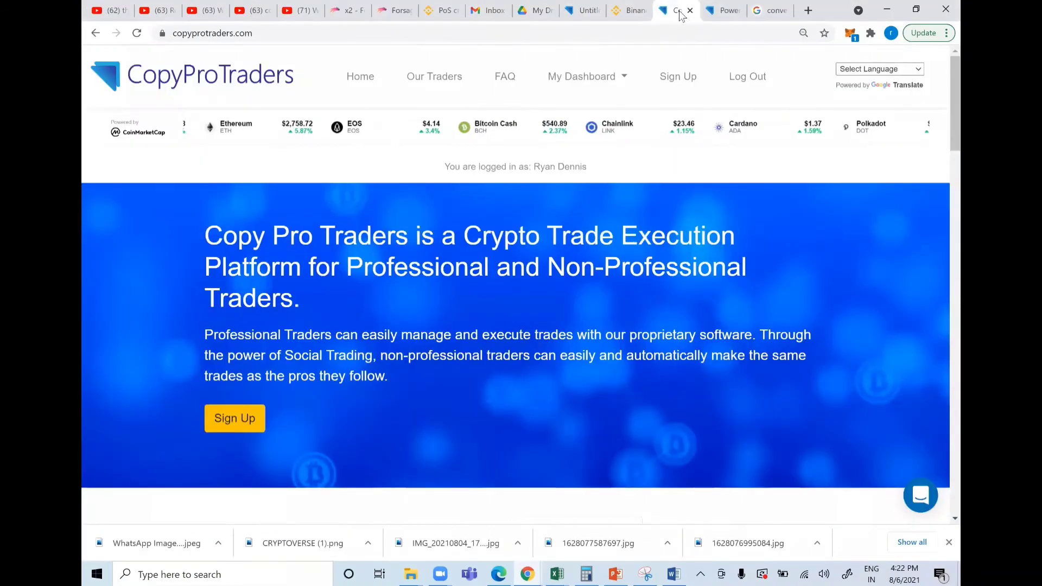
pyautogui.click(600, 79)
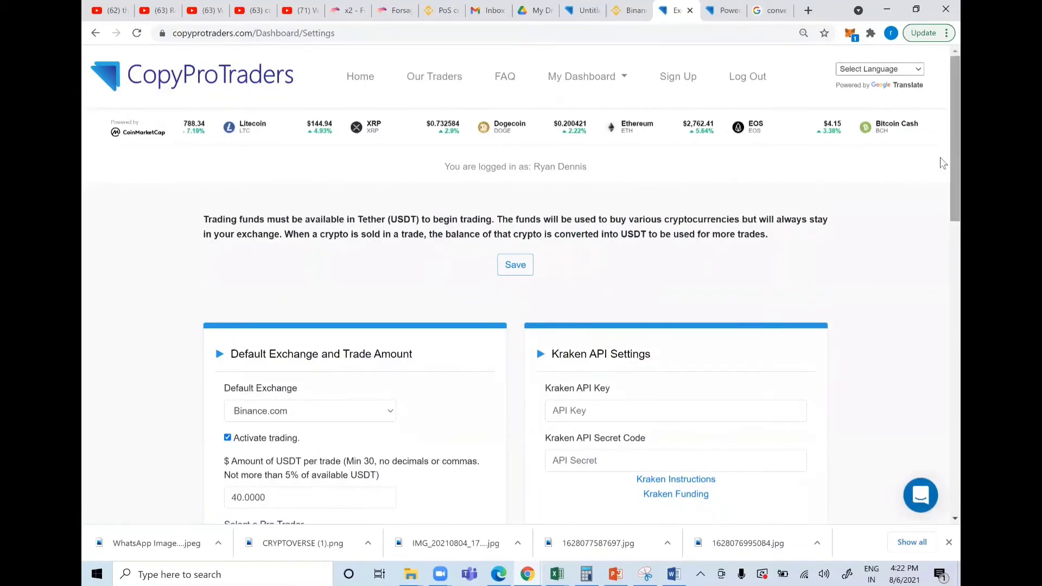
pyautogui.scroll(-2, 940, 188)
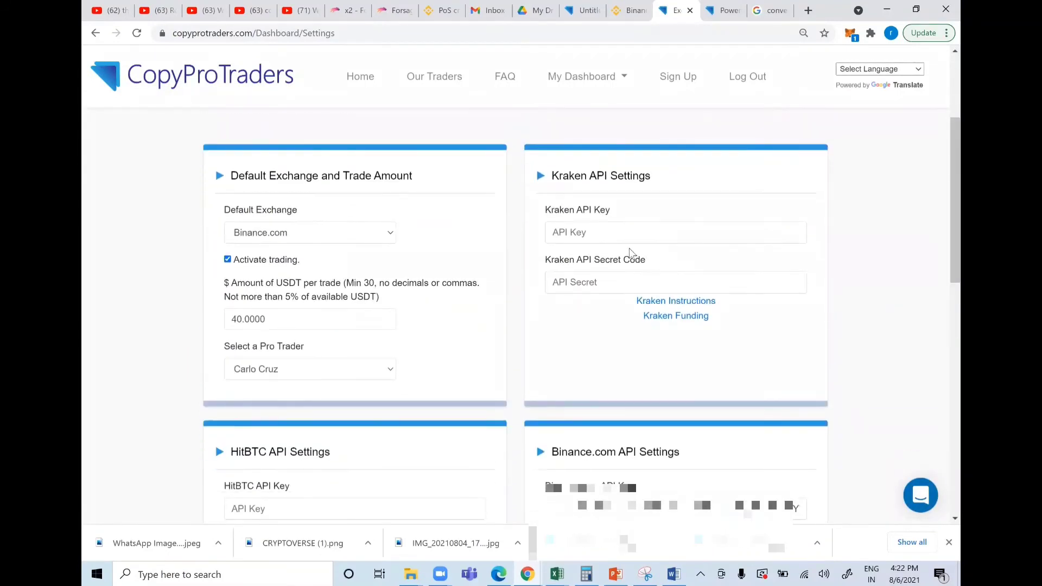
pyautogui.click(596, 231)
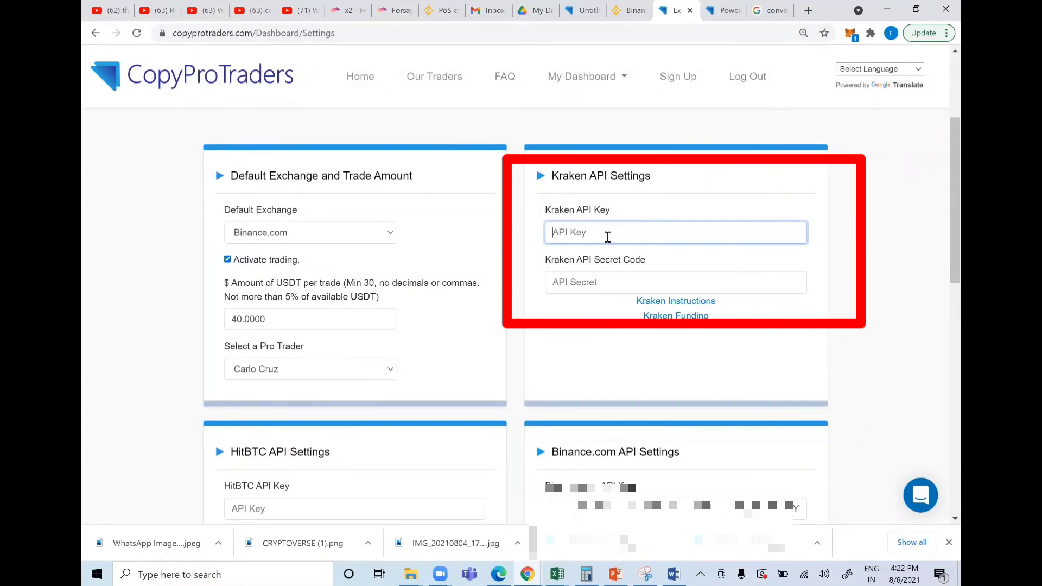
pyautogui.hotkey('ctrl', 'v')
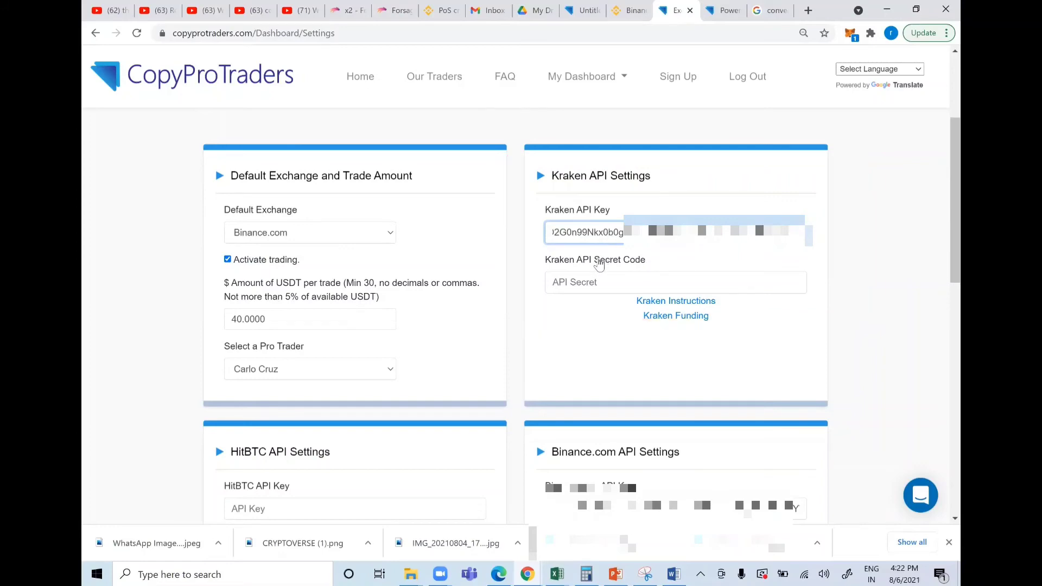
pyautogui.hotkey('alt', 'Tab')
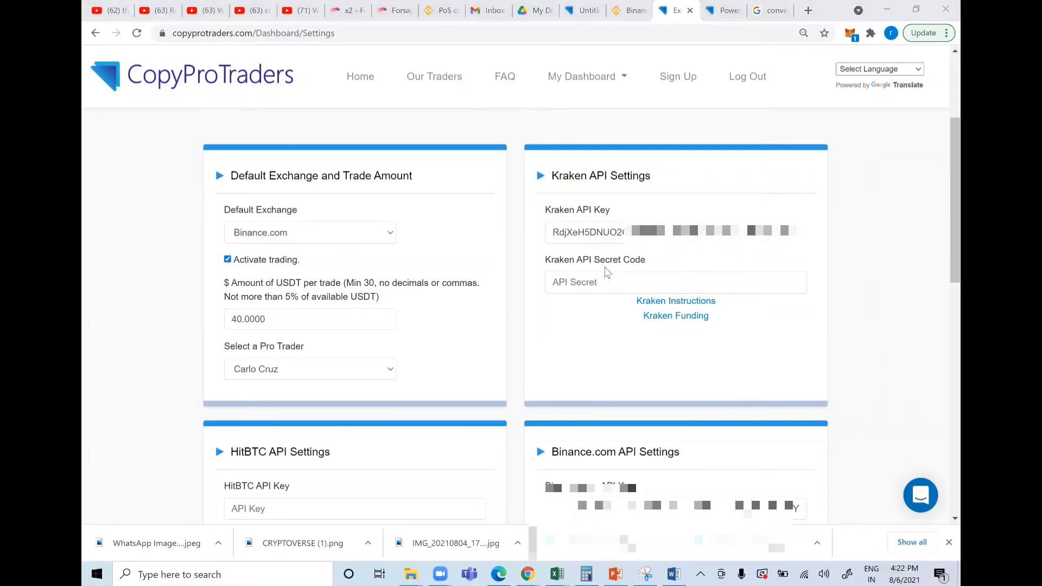
pyautogui.hotkey('alt', 'Tab')
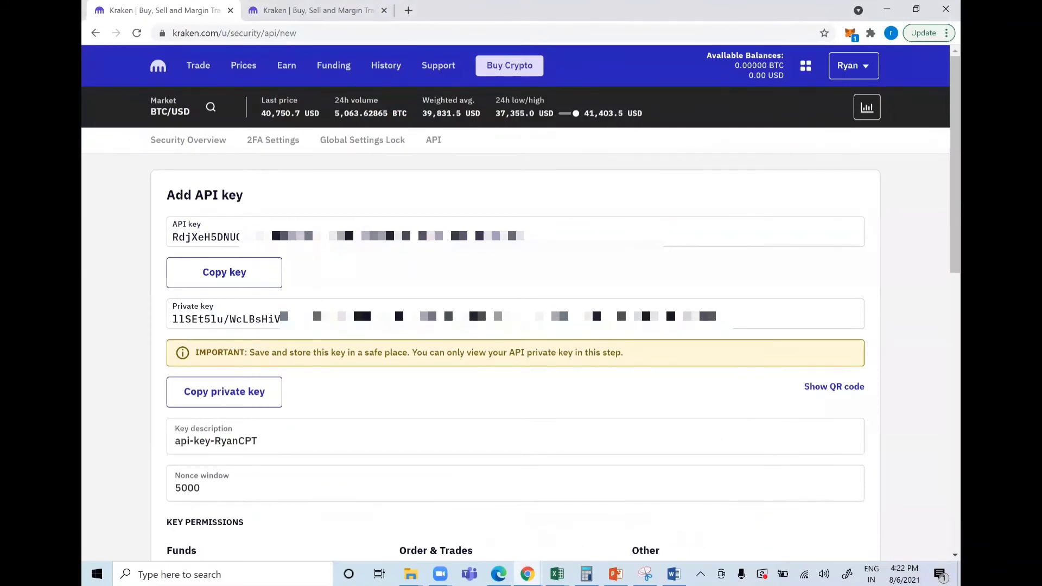
# Select the full Kraken private key and copy it from the right-click menu
pyautogui.moveTo(173, 318); pyautogui.dragTo(676, 333)
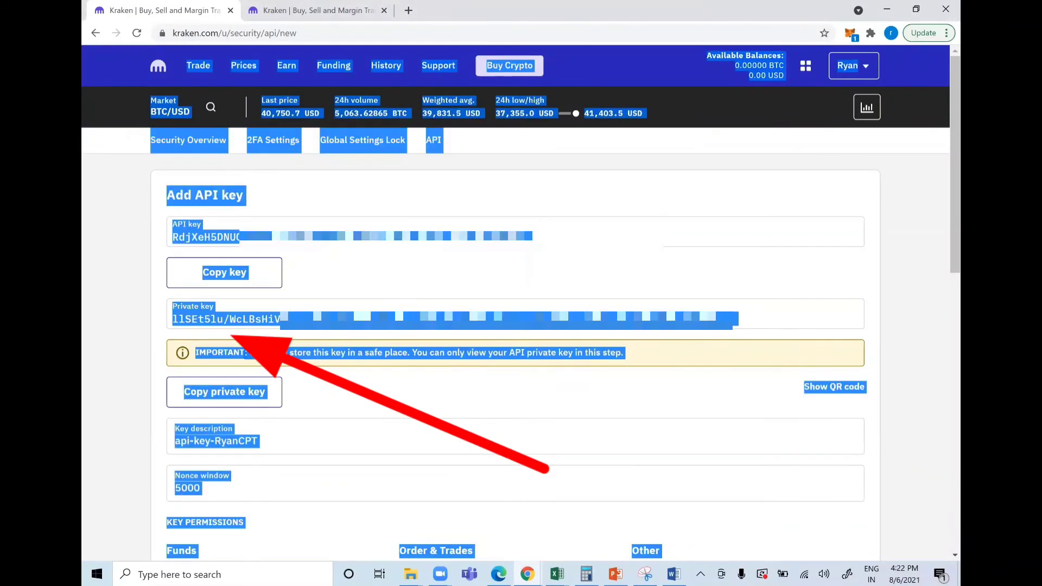
pyautogui.hotkey('ctrl', 'a')
pyautogui.click(756, 319)
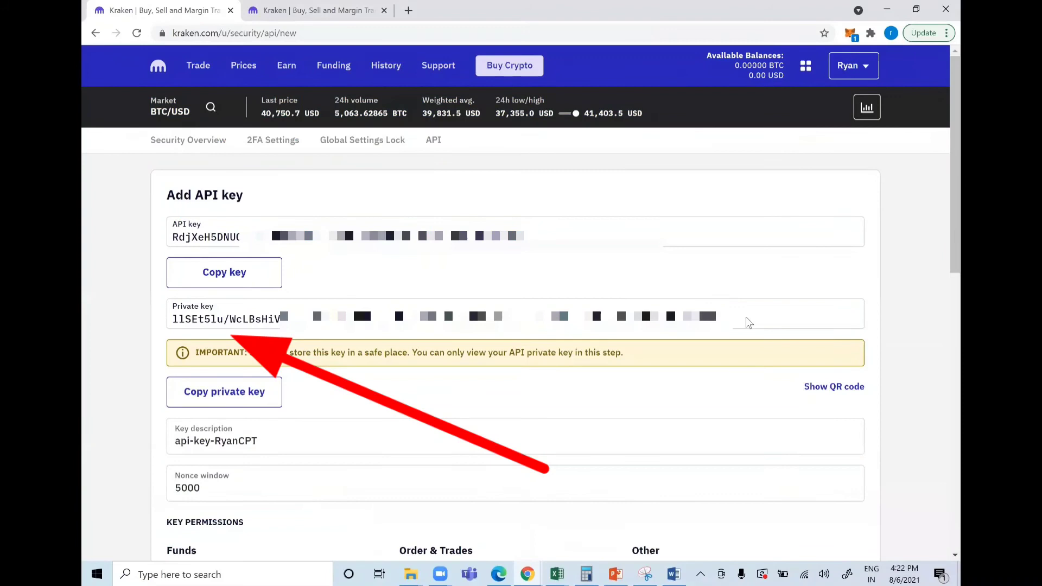
pyautogui.moveTo(732, 320); pyautogui.dragTo(171, 322)
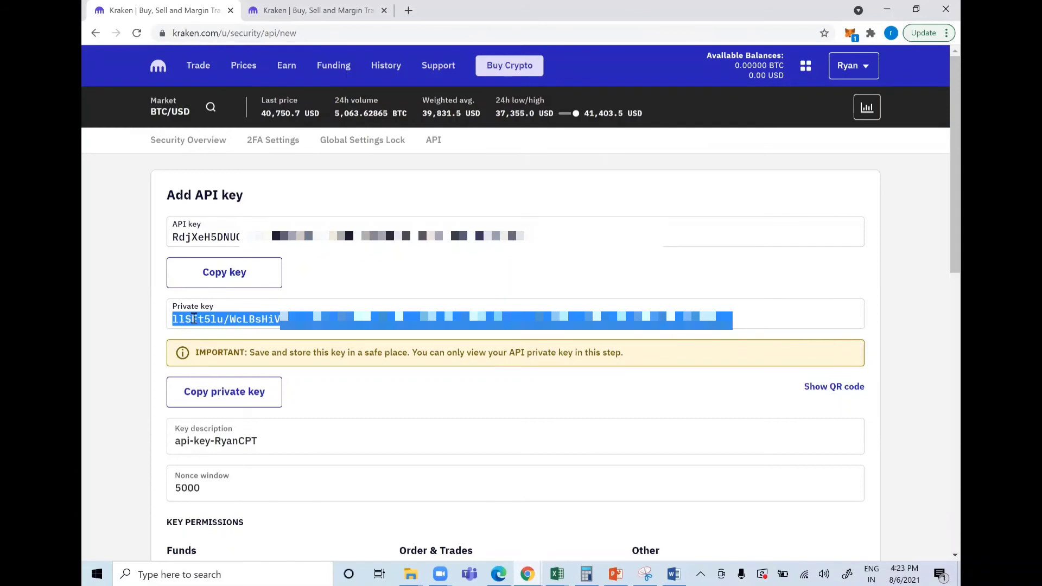
pyautogui.rightClick(192, 317)
pyautogui.click(217, 329)
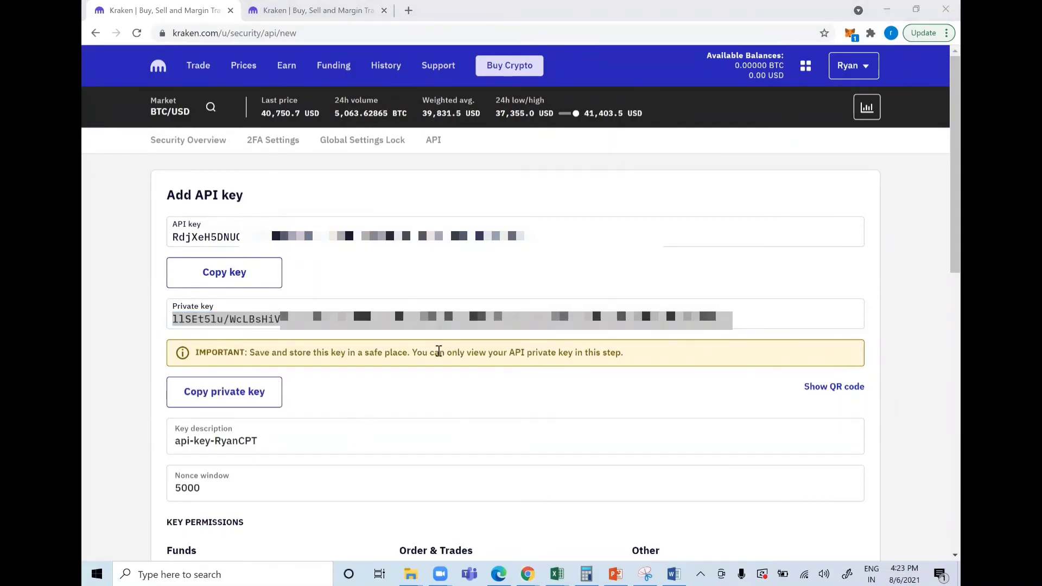
# Paste the copied Kraken private key as the API Secret and choose Kraken as default exchange
pyautogui.hotkey('alt', 'Tab')
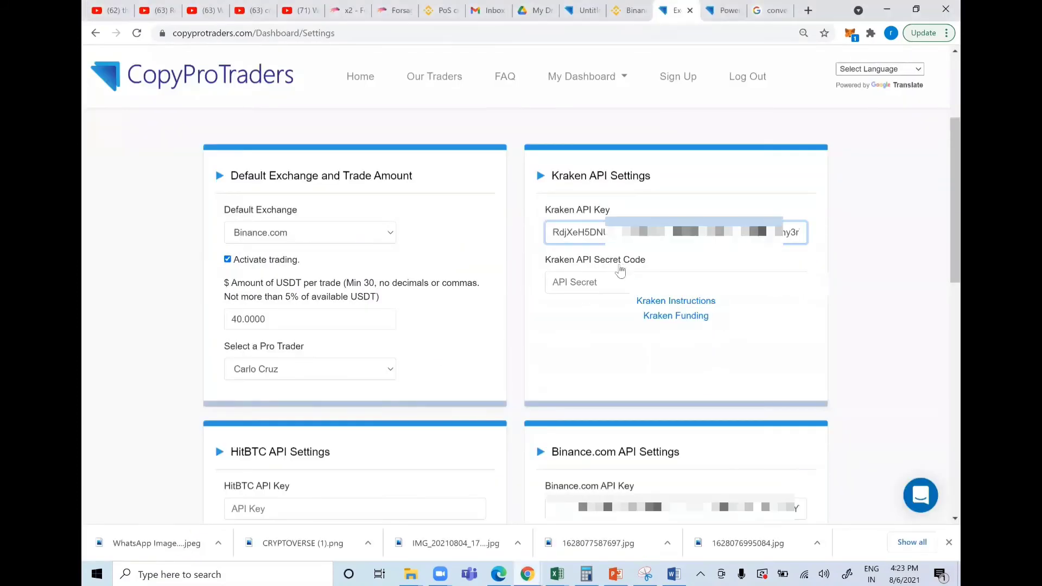
pyautogui.click(613, 281)
pyautogui.hotkey('ctrl', 'v')
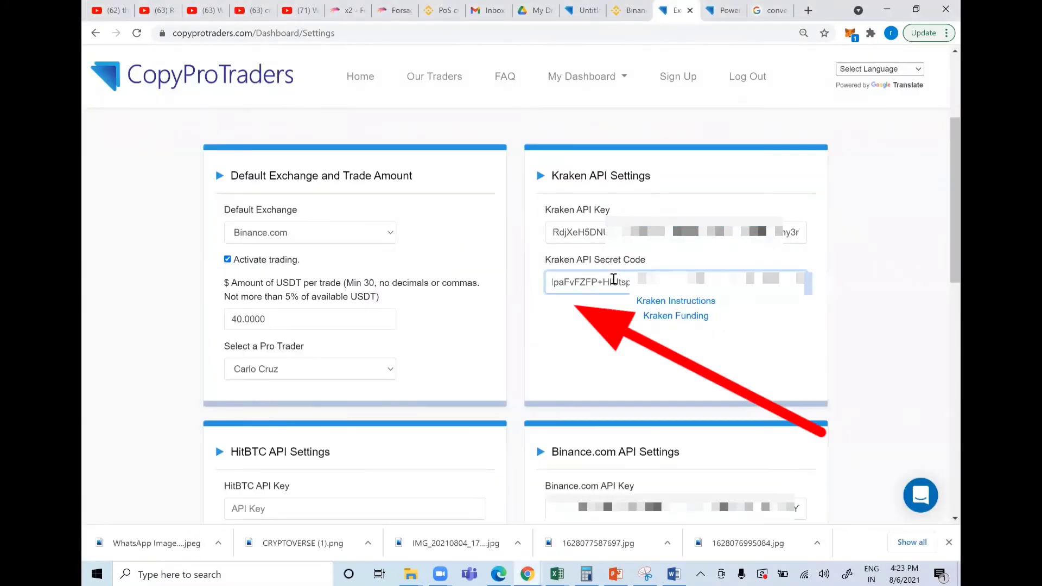
pyautogui.scroll(1, 515, 163)
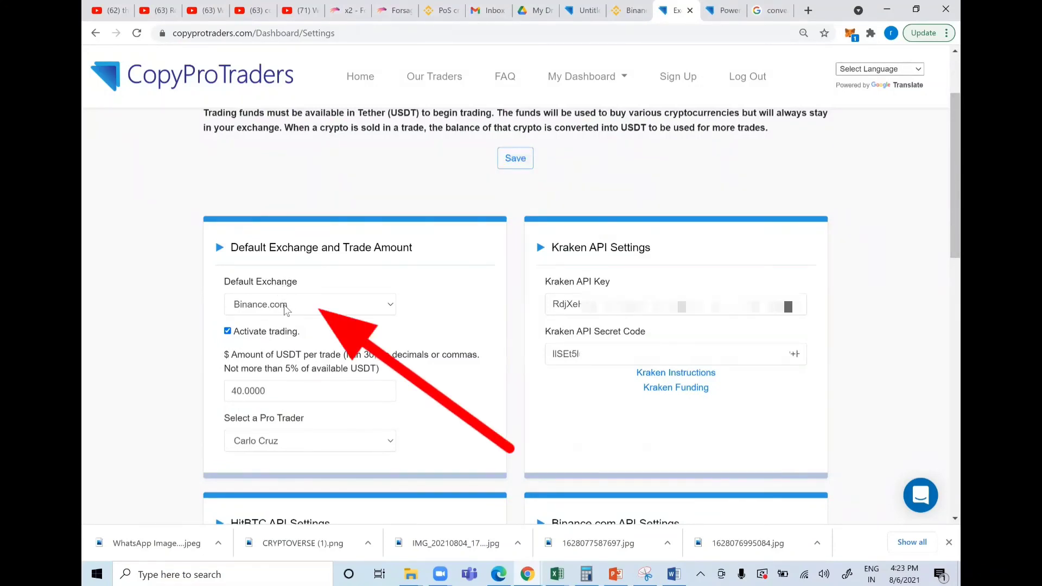
pyautogui.click(284, 305)
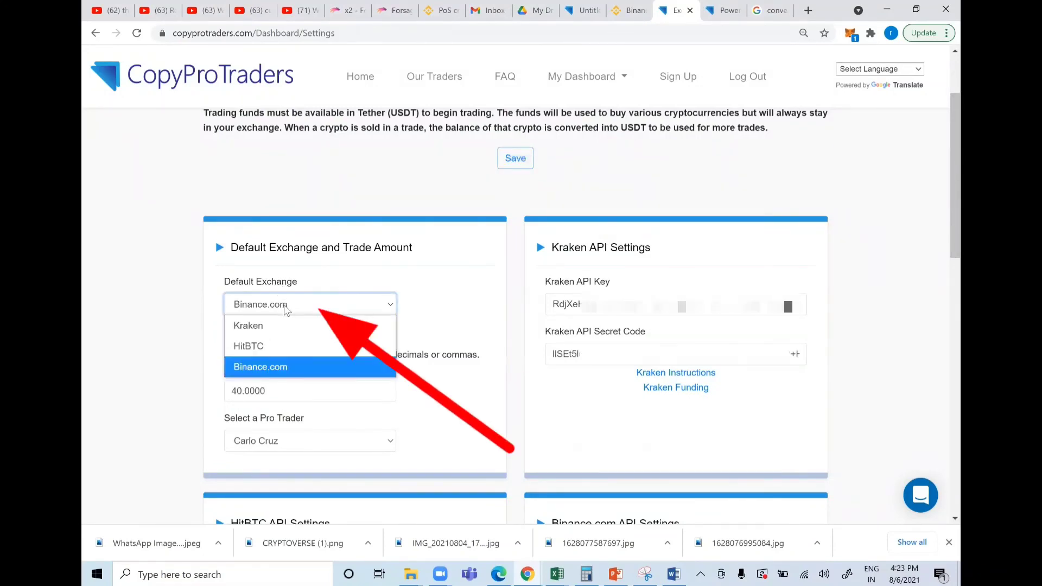
pyautogui.click(271, 325)
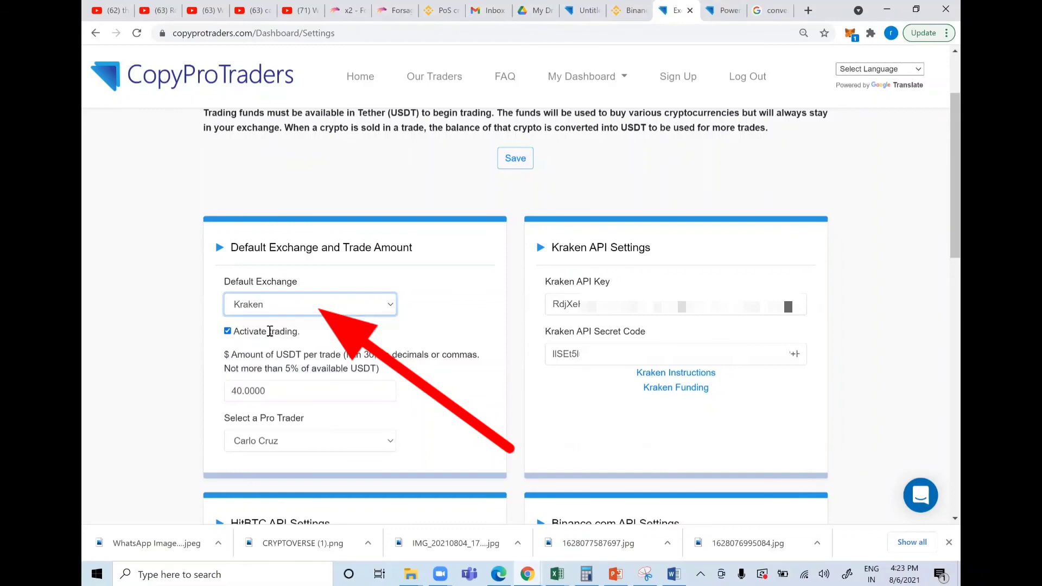